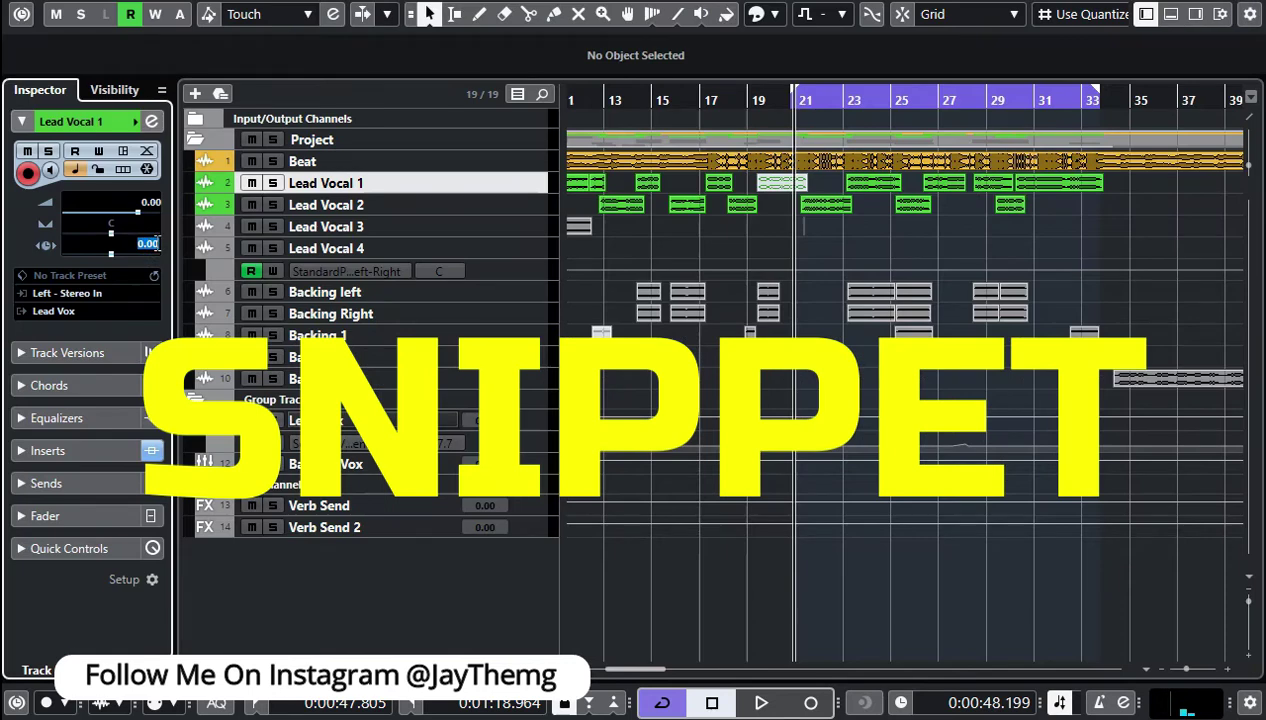
Clear Lead Vocal 1's track delay, play the song, and open the Lead Vox group's channel settings
key(BackSpace)
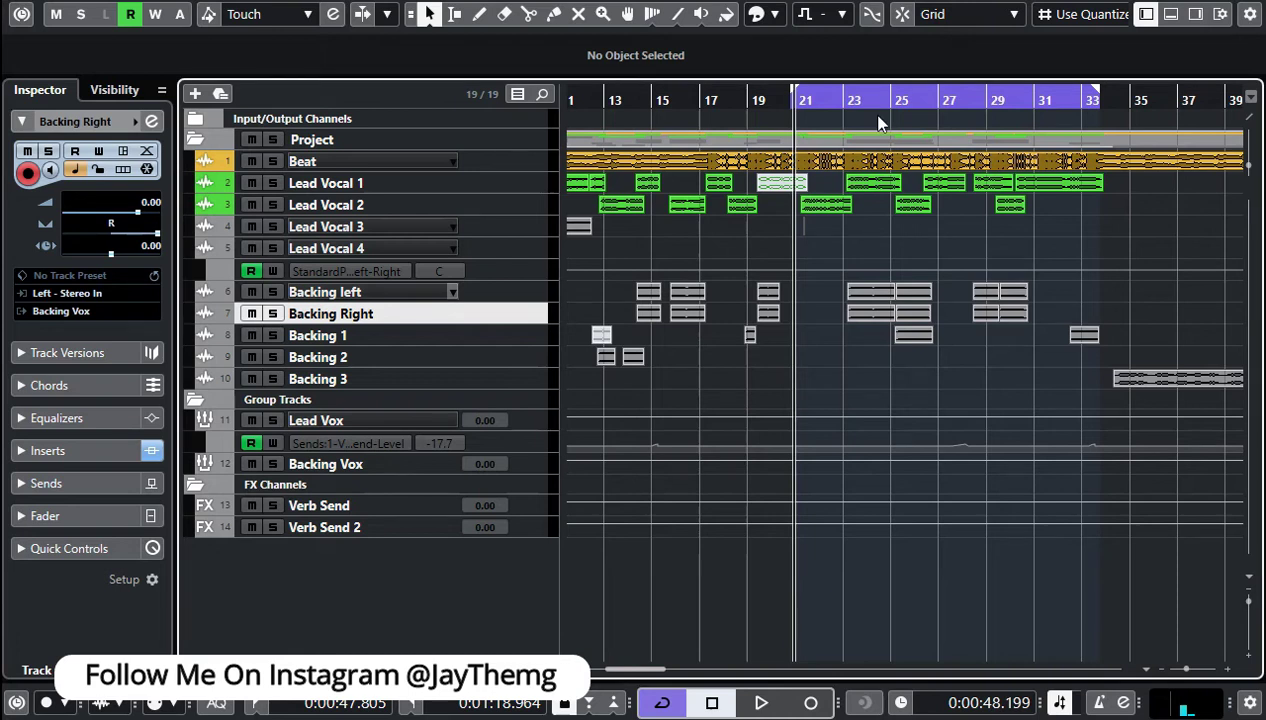
key(Down)
key(Down)
key(Down)
key(Down)
key(Down)
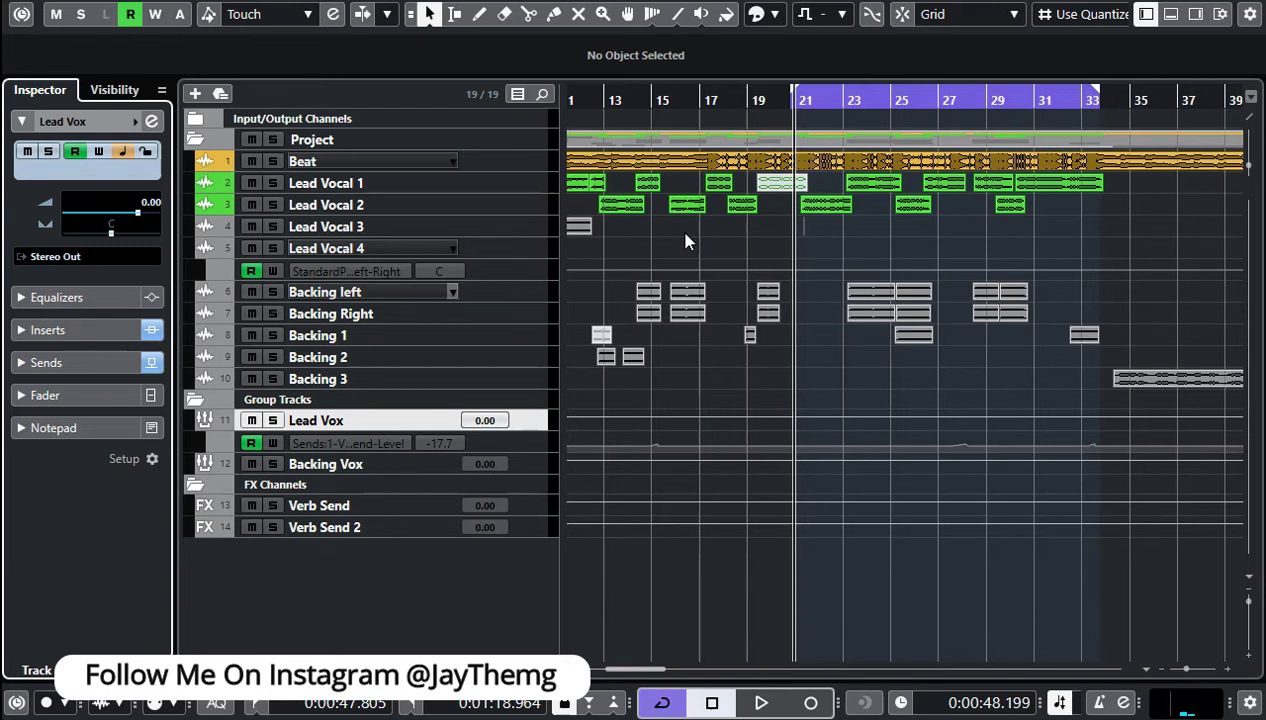
key(space)
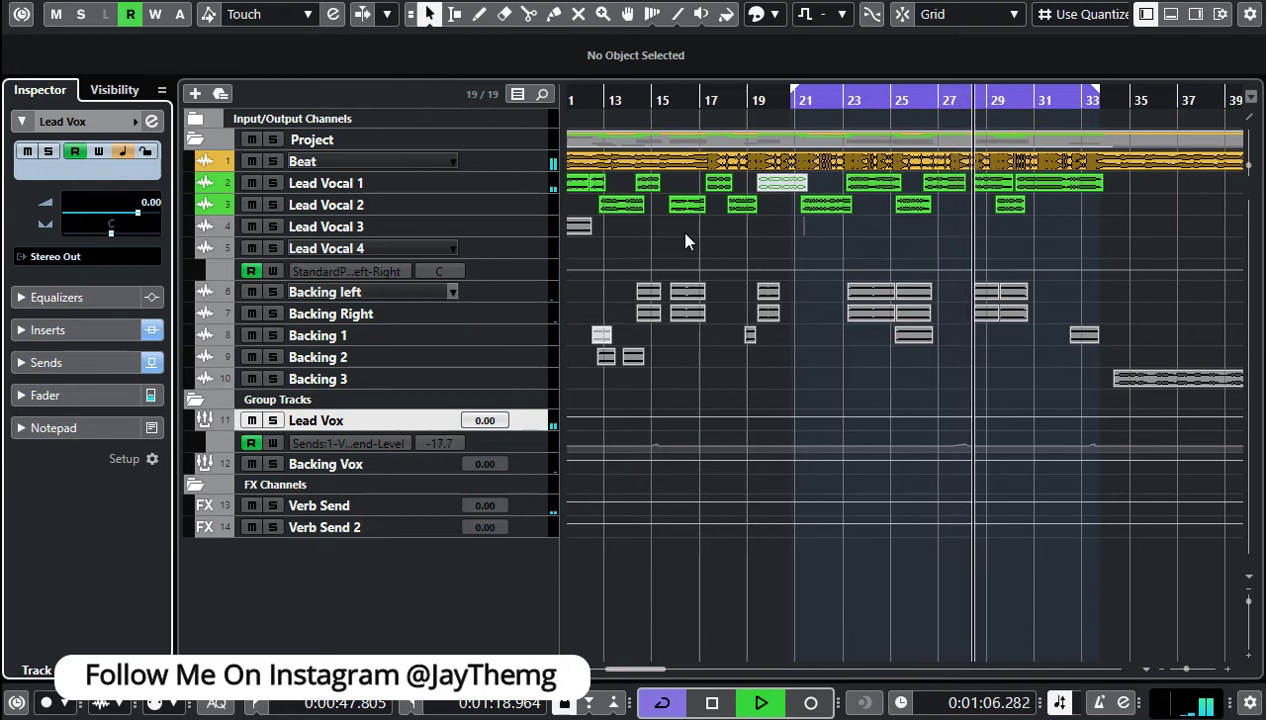
key(space)
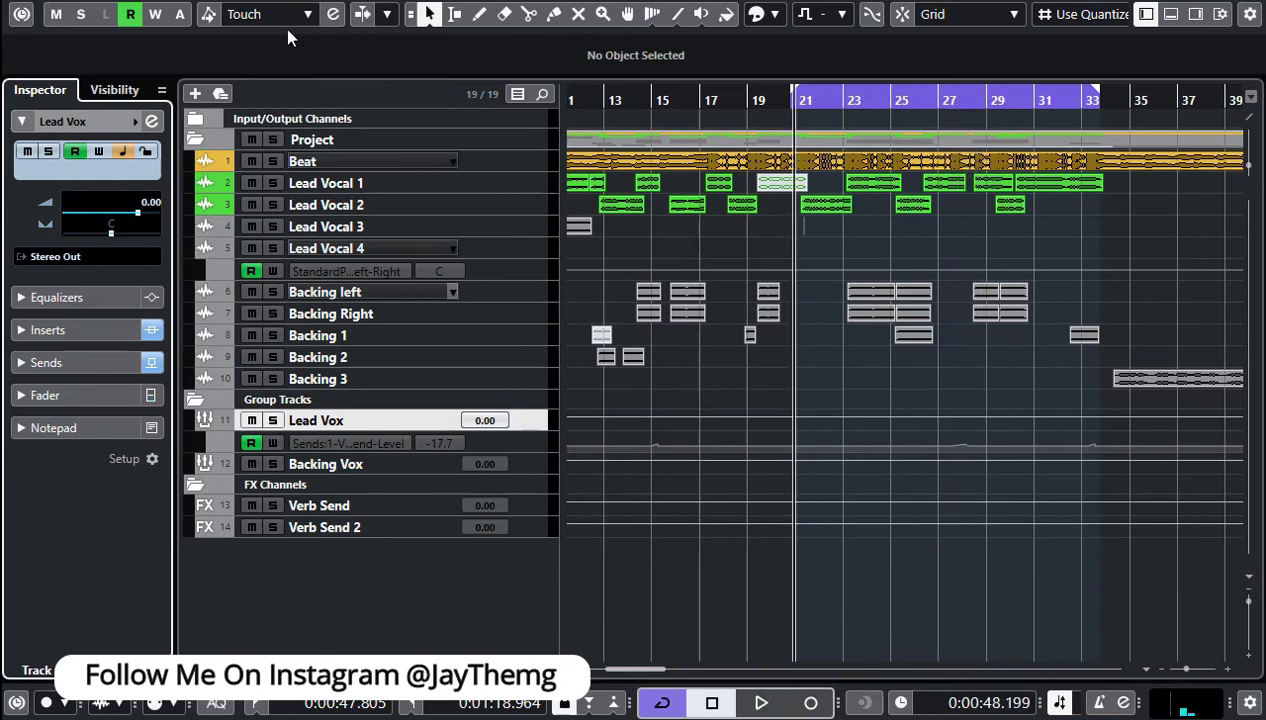
click(151, 121)
Load Z-Noise Stereo into an empty insert slot on the Lead Vox group
click(278, 392)
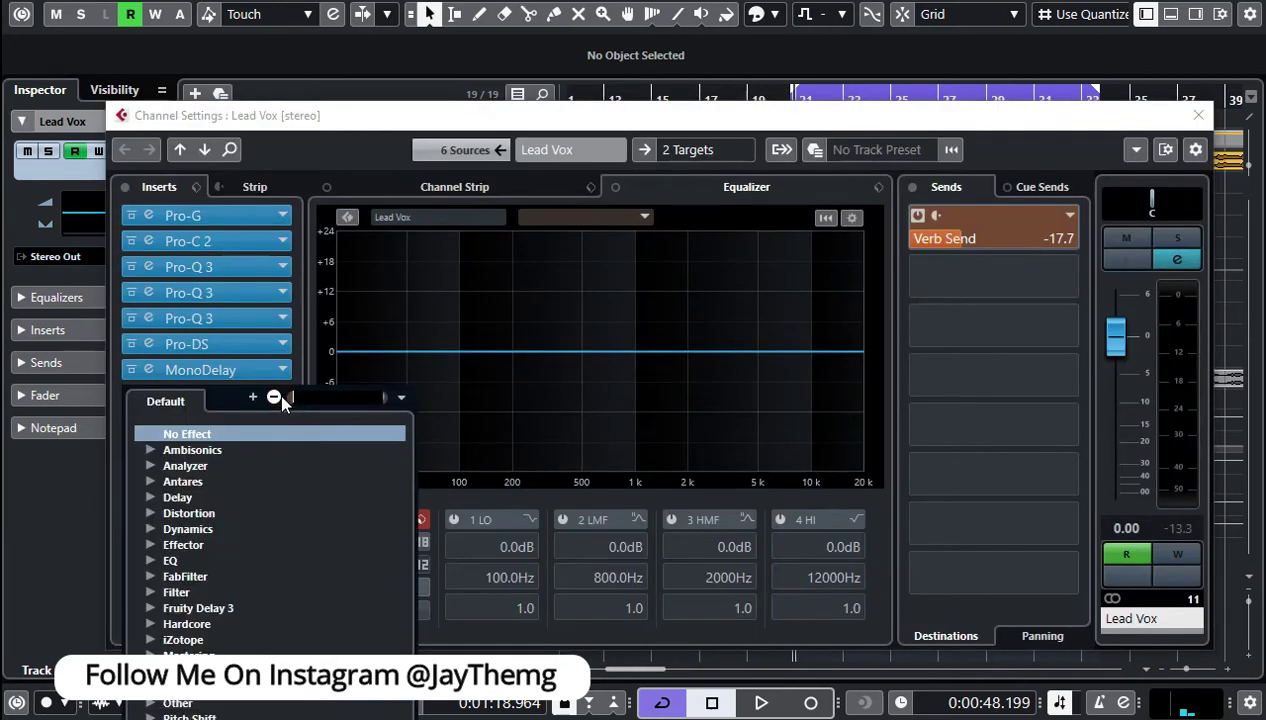
text(z n)
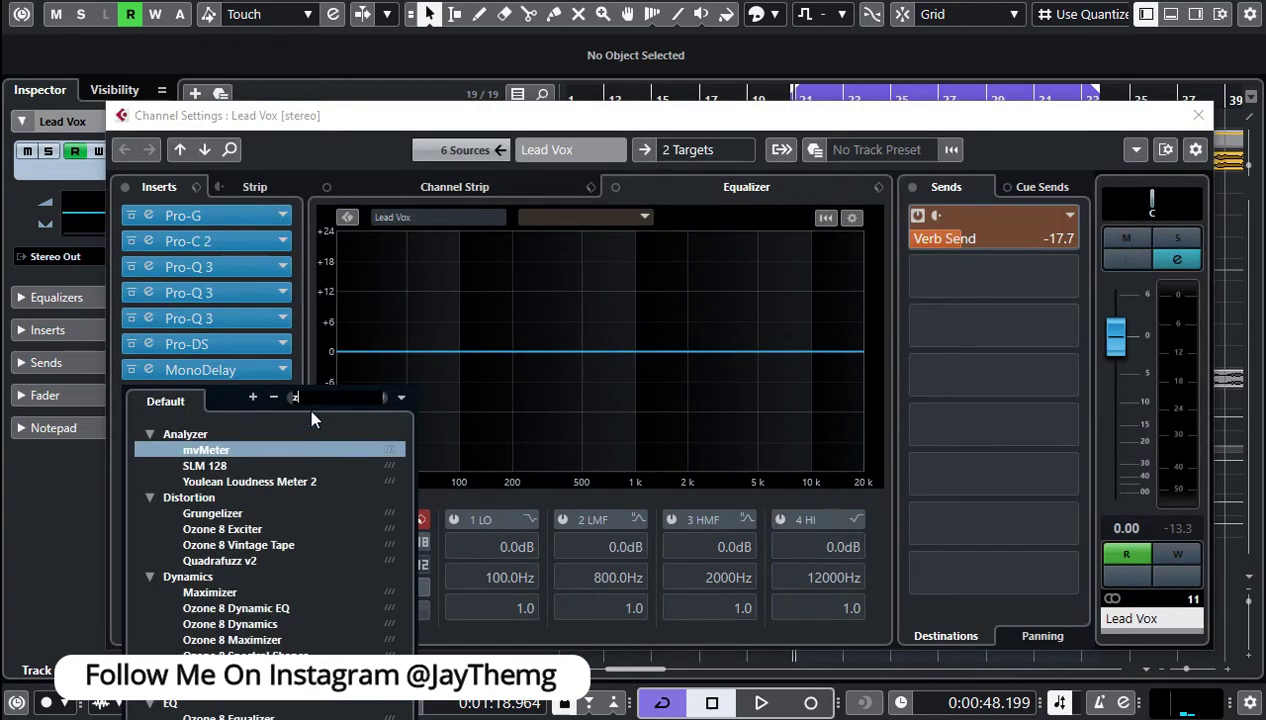
click(240, 465)
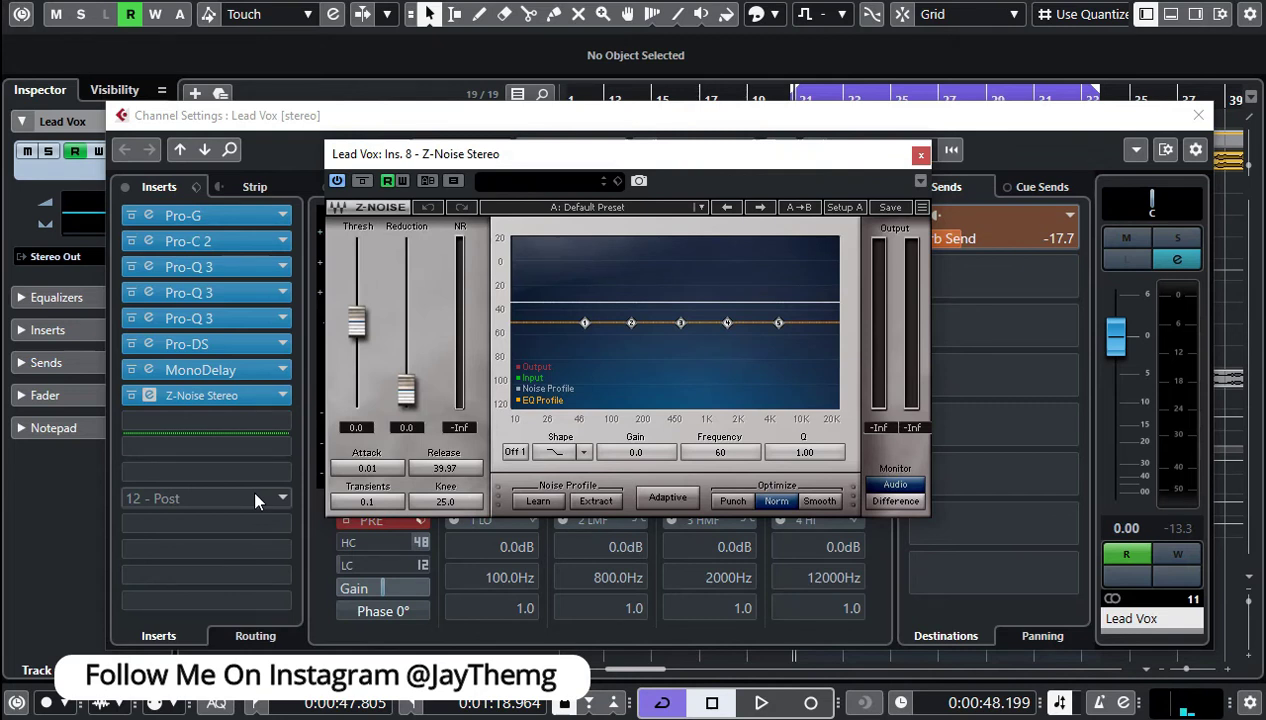
Audition the new Z-Noise Stereo insert with playback, then close its plug-in window
click(880, 120)
key(space)
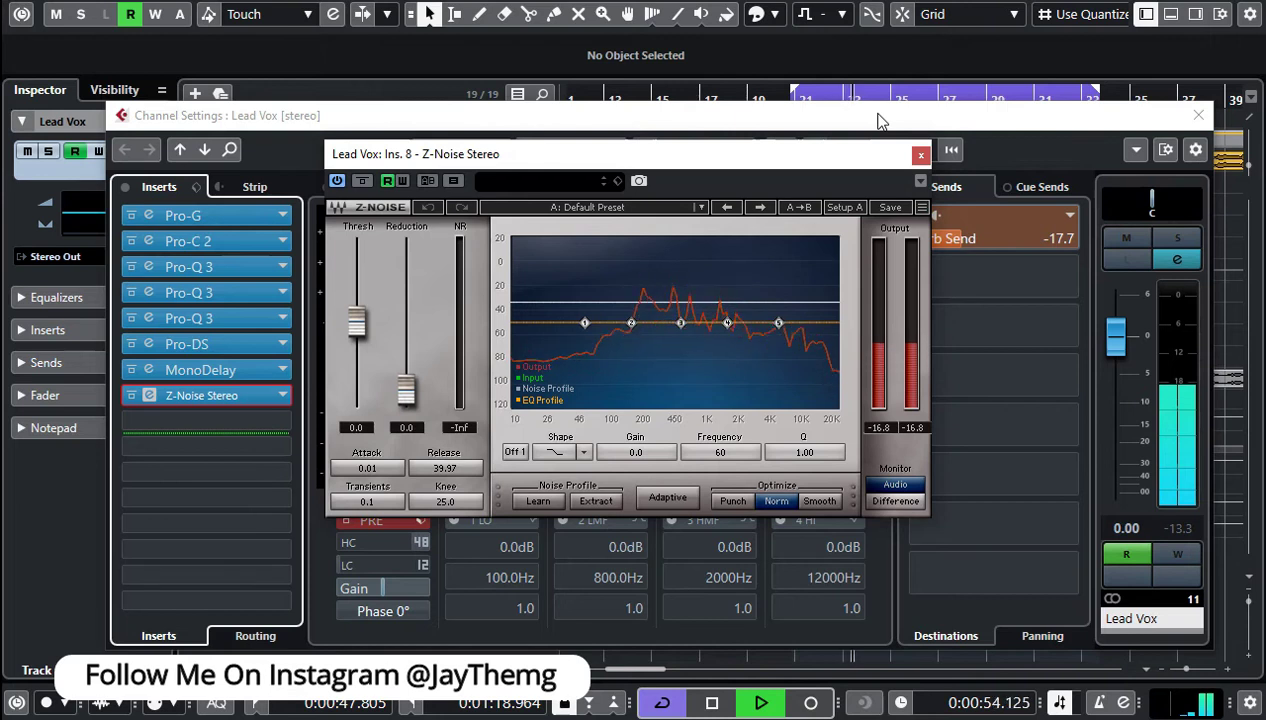
key(space)
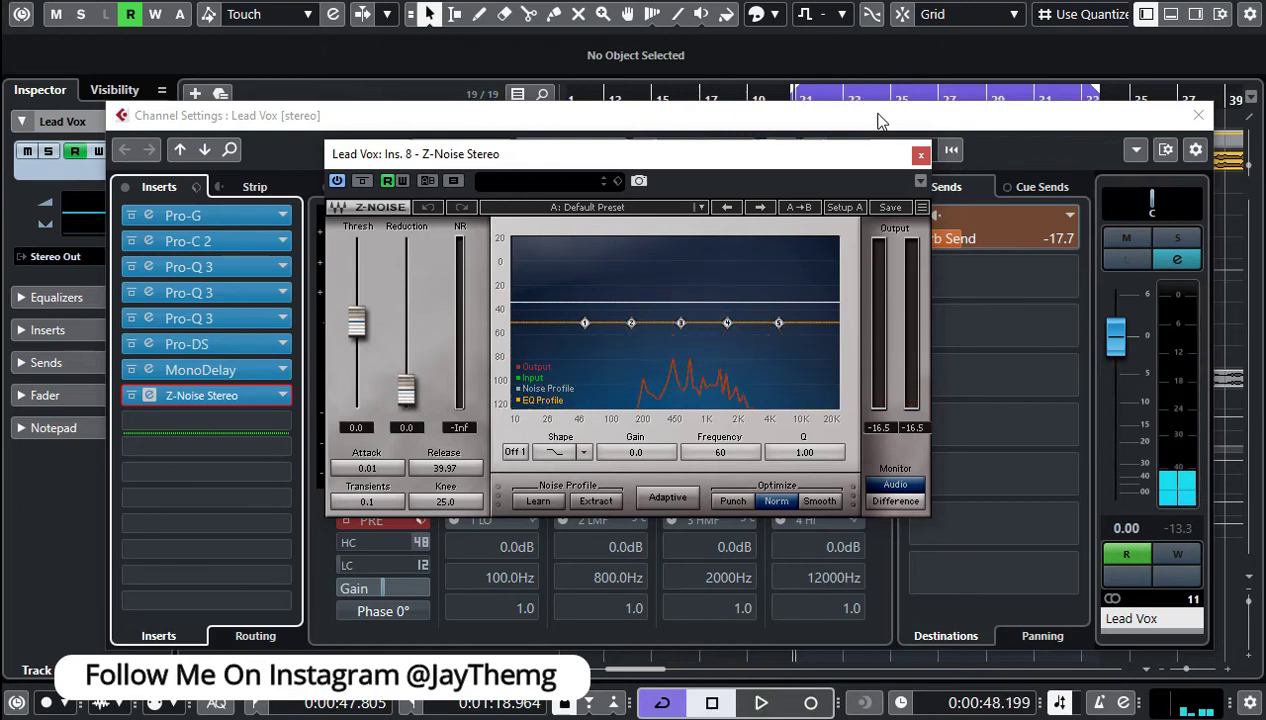
click(920, 155)
Close the Lead Vox channel settings, browse the Studio menu, and bring up the MixConsole
click(1198, 115)
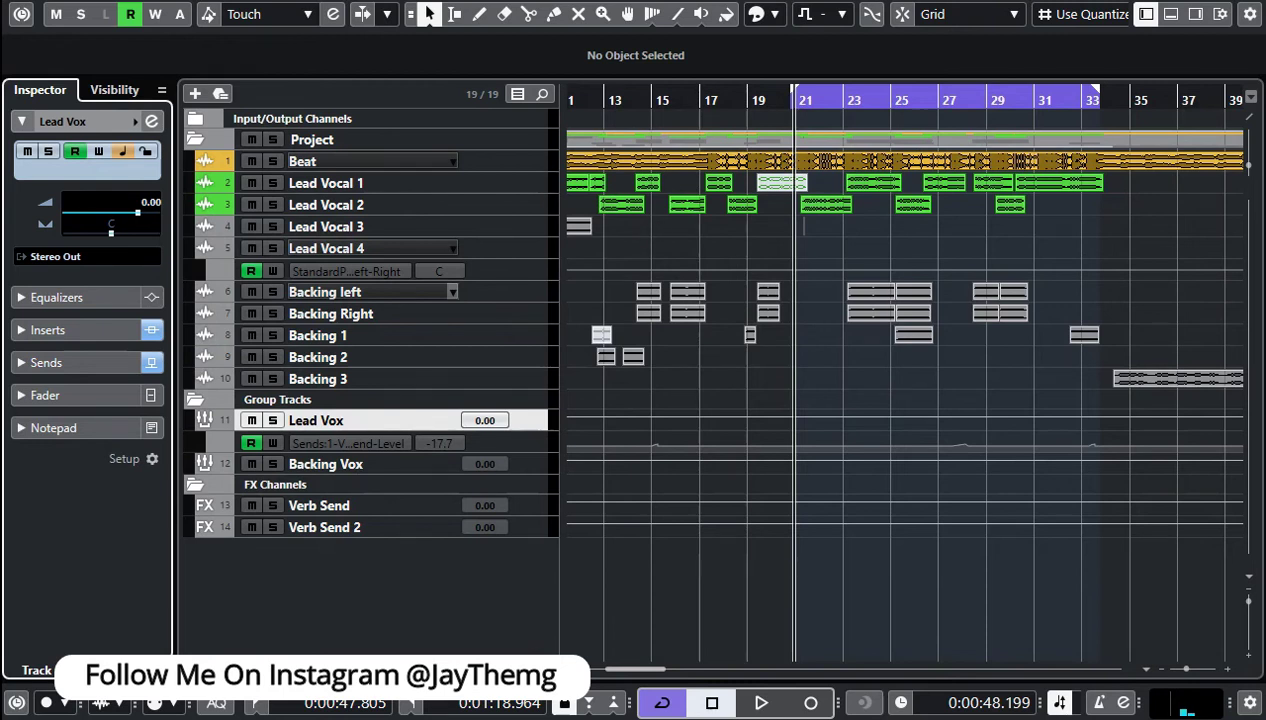
click(420, 0)
click(420, 0)
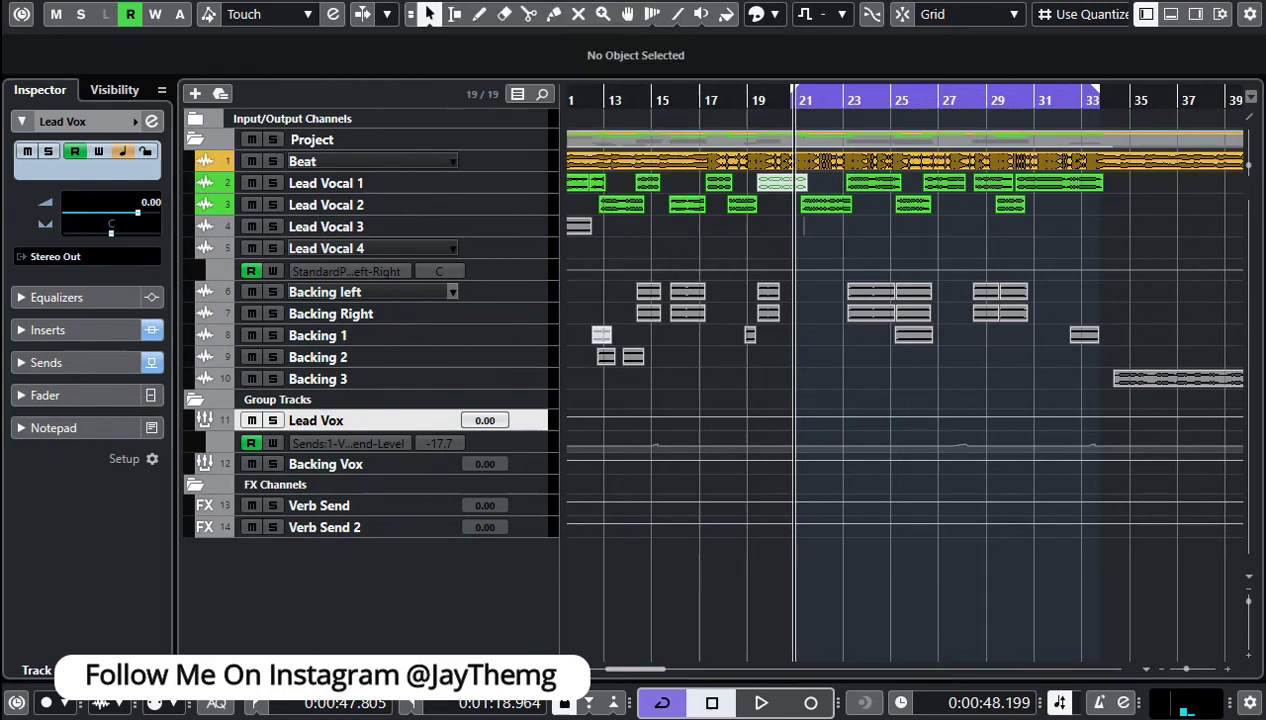
click(420, 0)
click(420, 0)
click(420, 0)
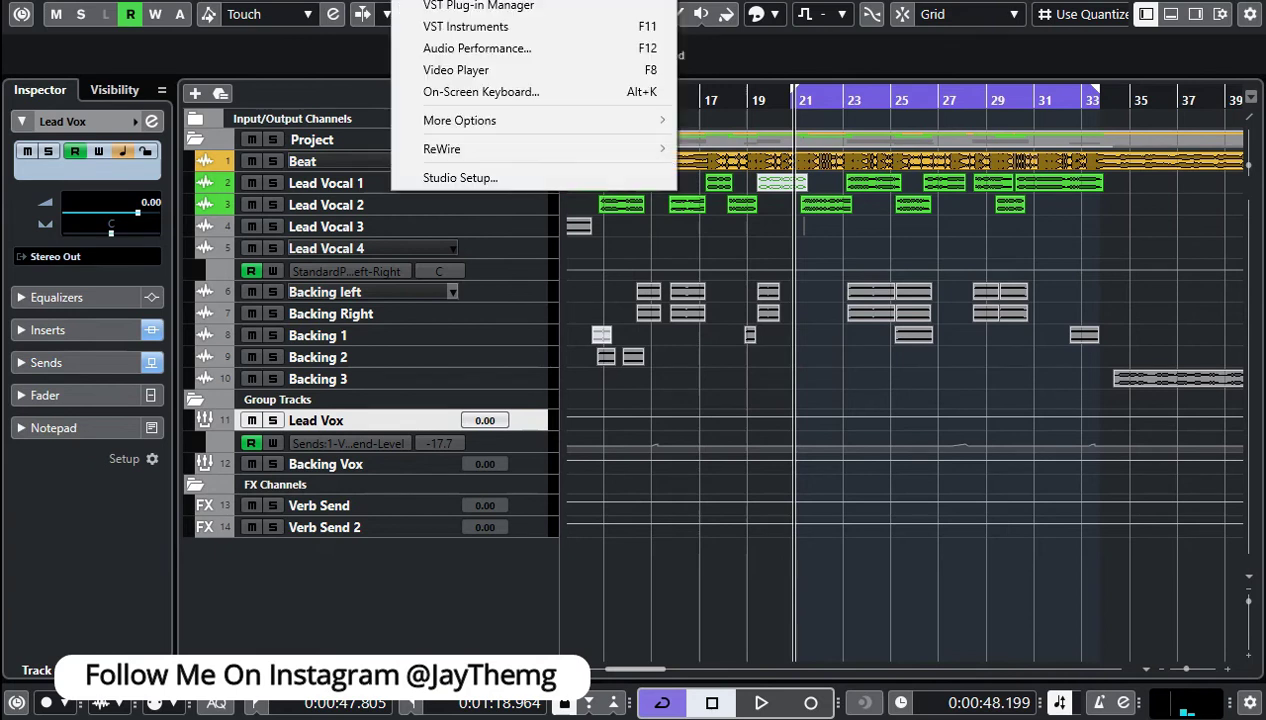
click(420, 0)
click(420, 0)
key(F3)
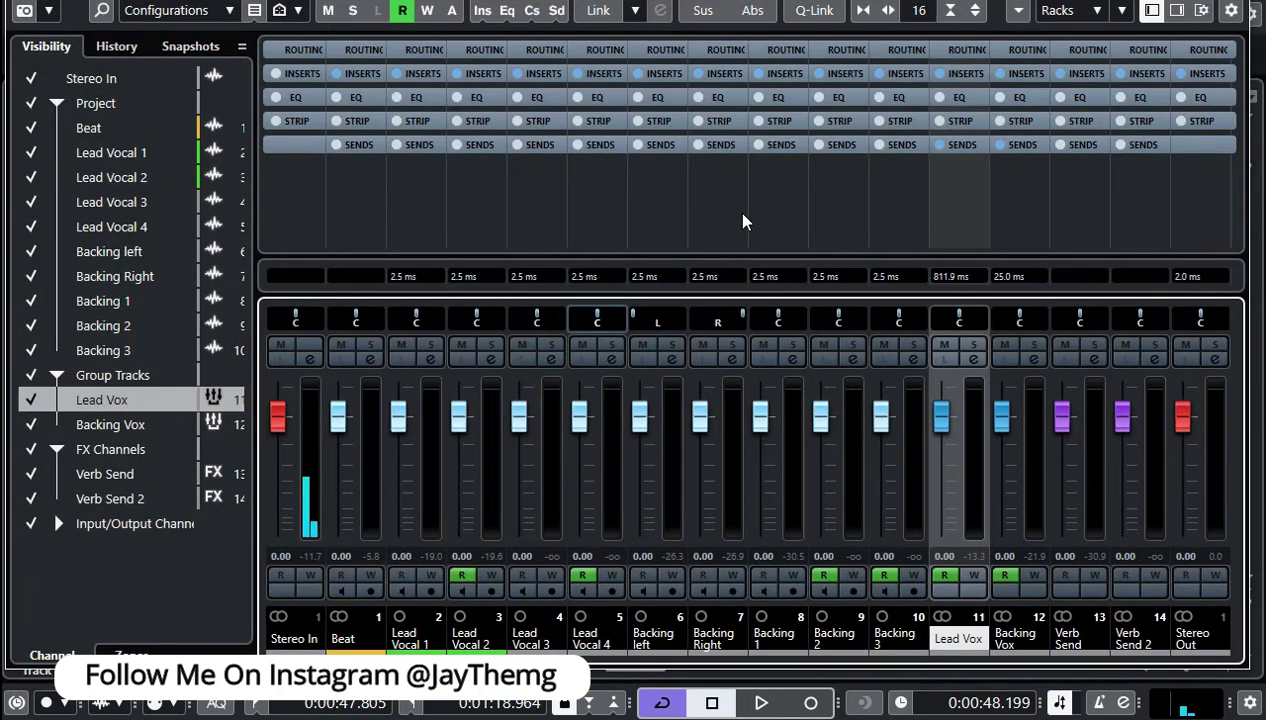
key(F3)
key(F3)
click(1201, 16)
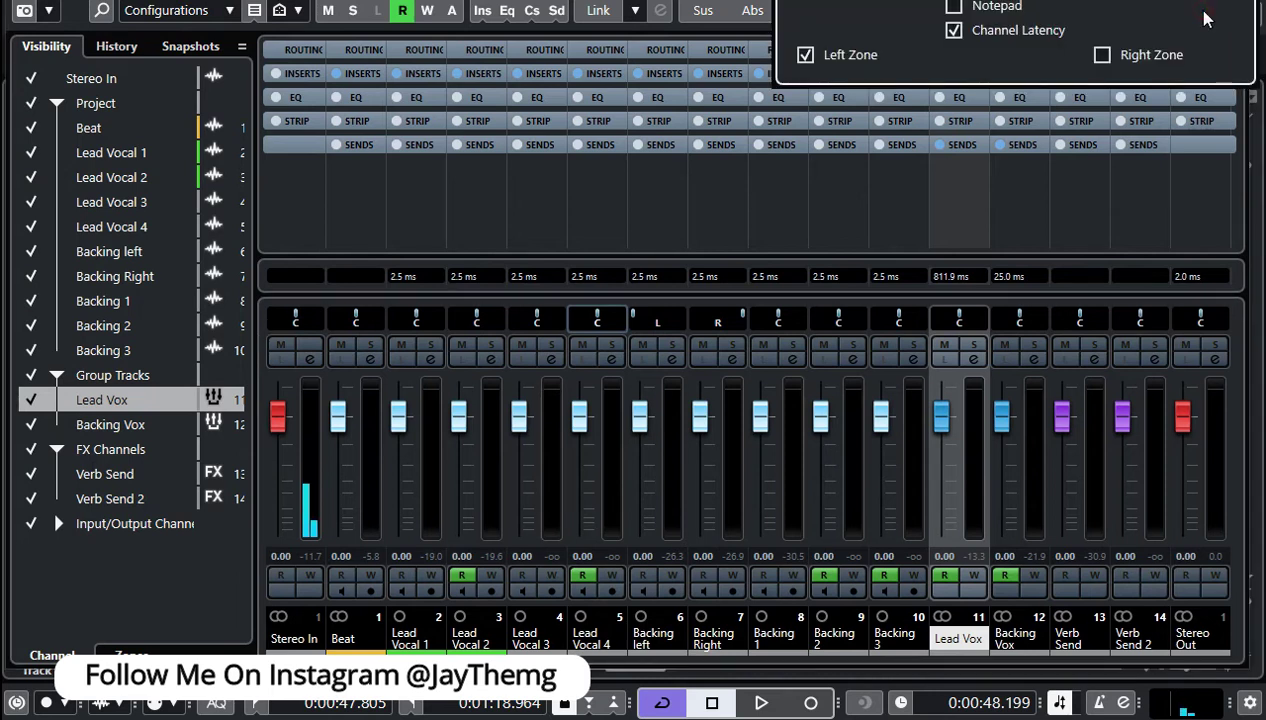
click(952, 32)
click(952, 32)
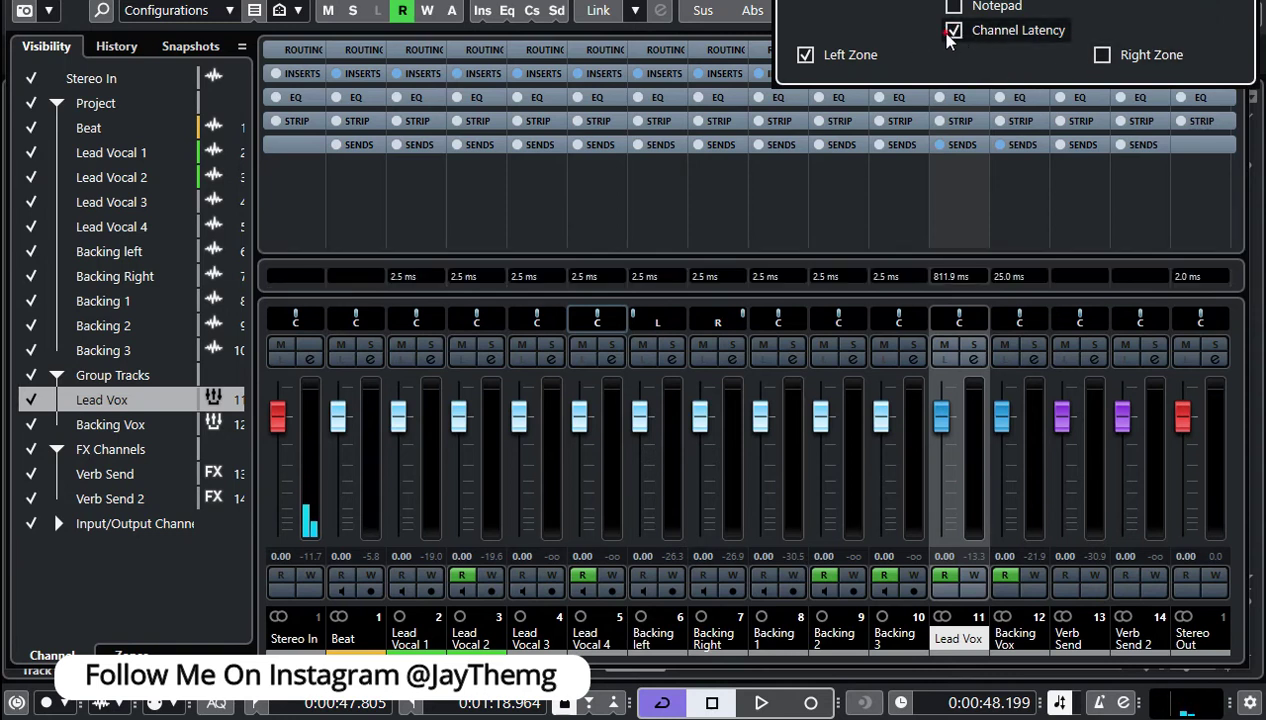
click(953, 33)
click(953, 33)
click(953, 33)
click(953, 33)
click(901, 218)
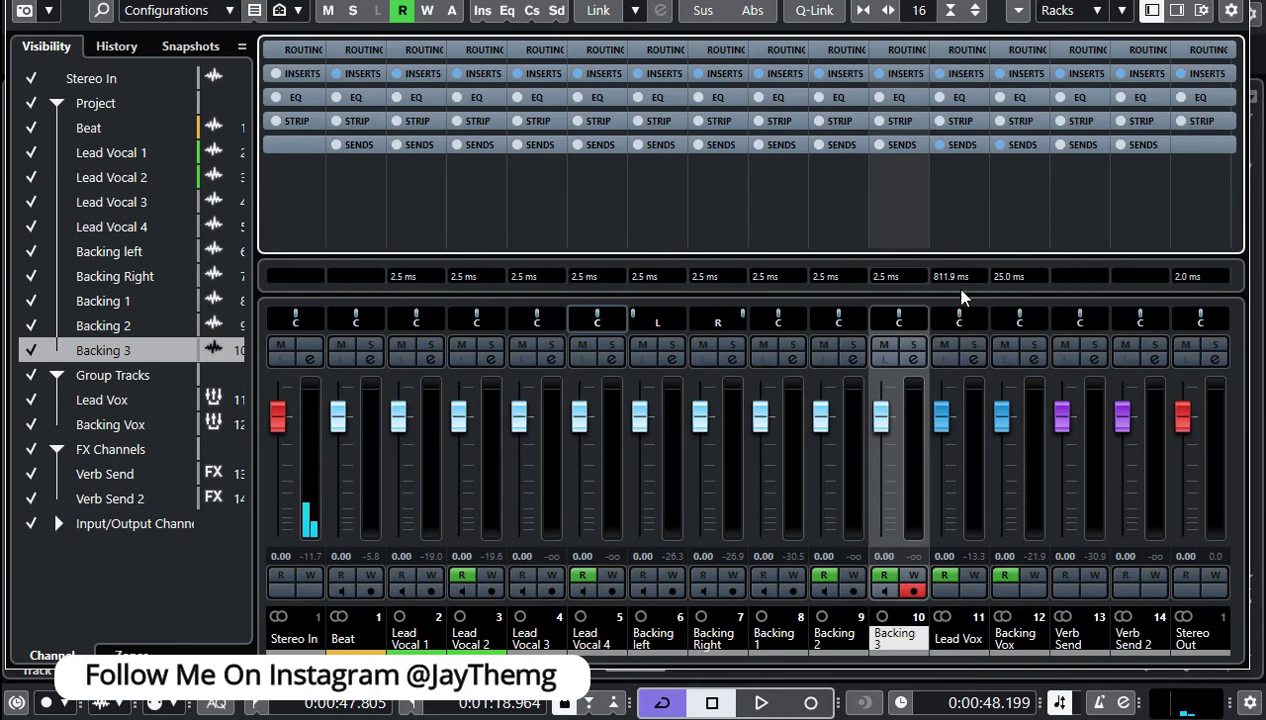
click(973, 359)
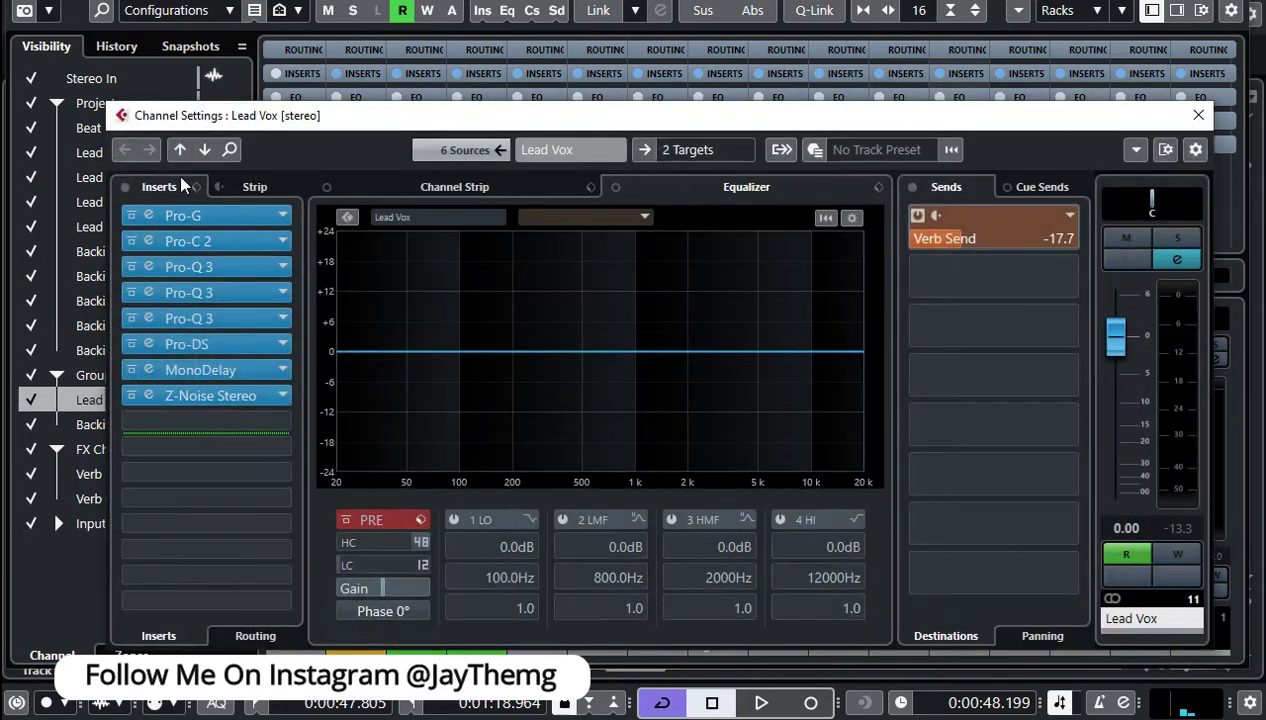
Close the Lead Vox channel settings window to return to the MixConsole latency row
click(1193, 117)
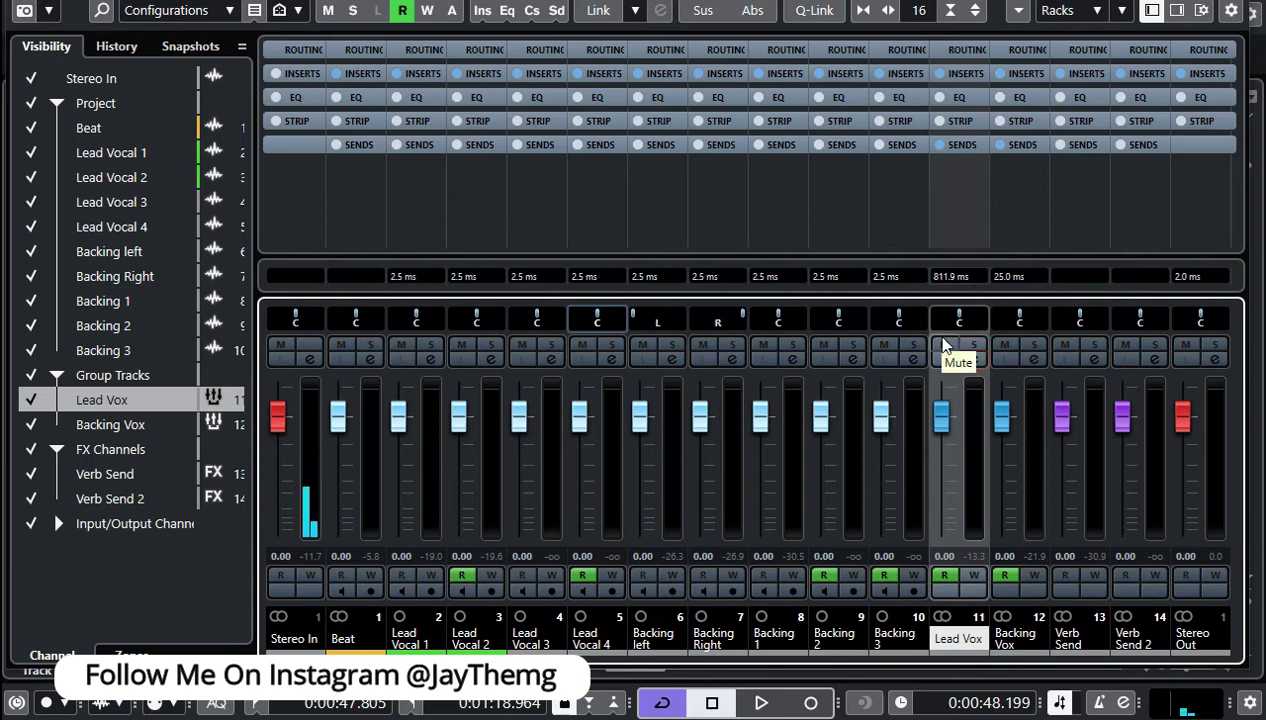
Review Lead Vox's Channel Latency Overview, showing 786.9 ms from Z-Noise Stereo, then close it
click(981, 279)
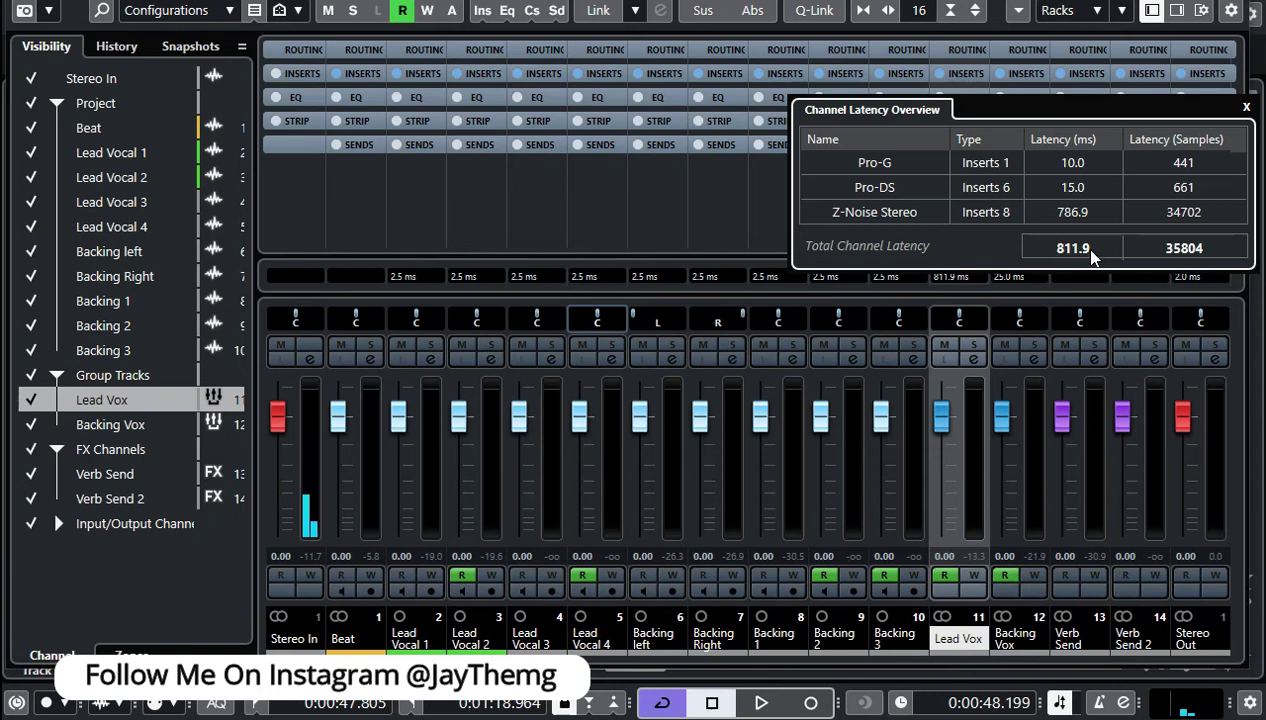
click(1246, 106)
Back in the project window, start entering a minus value in Lead Vocal 1's Track Delay
key(F3)
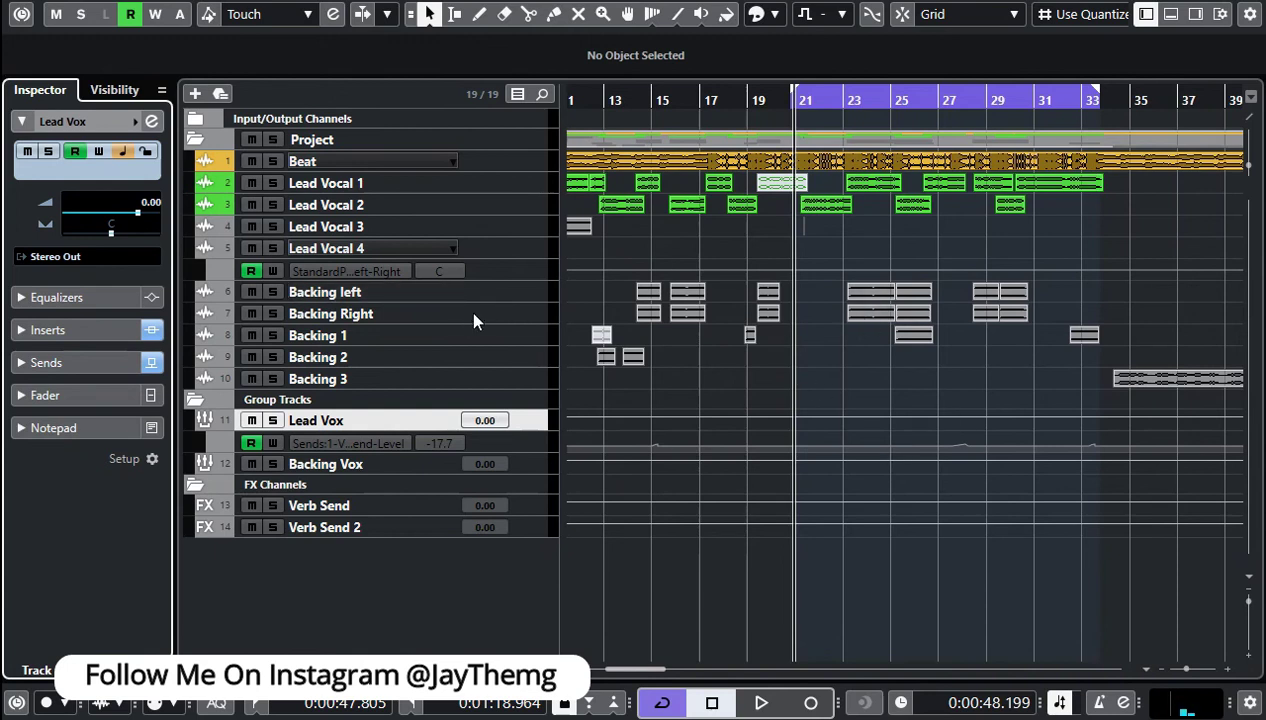
click(466, 186)
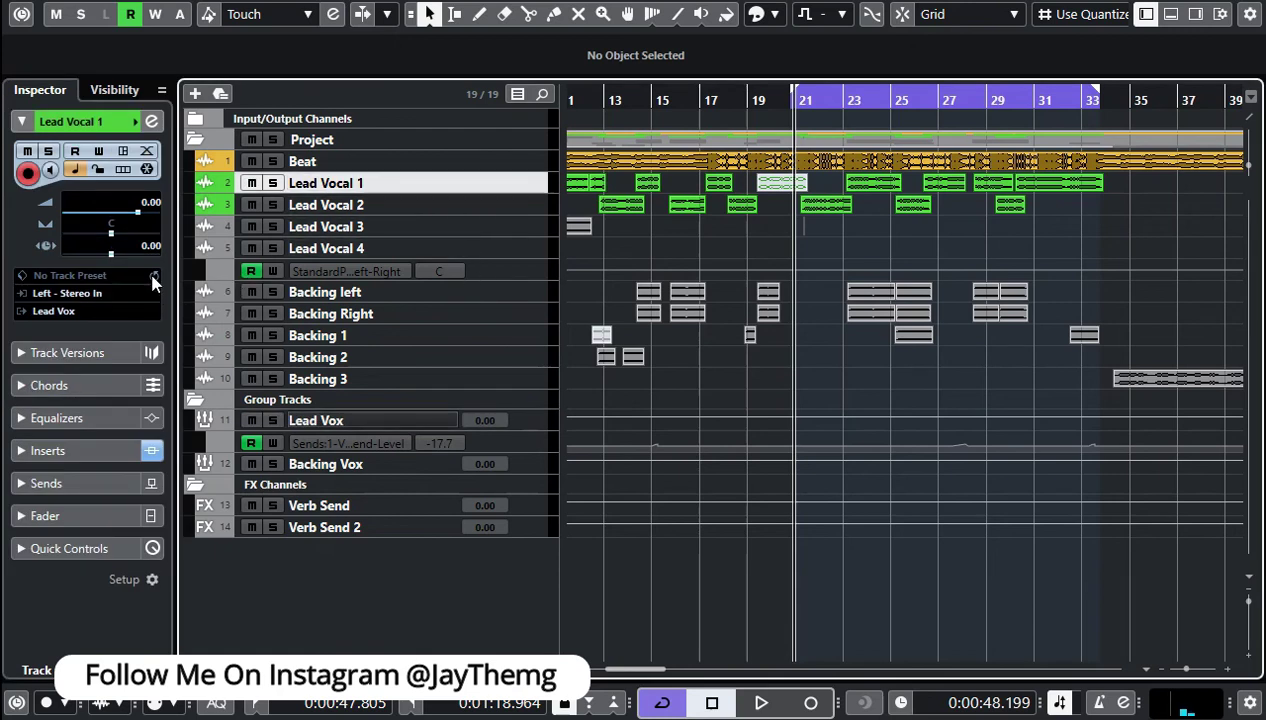
double_click(148, 244)
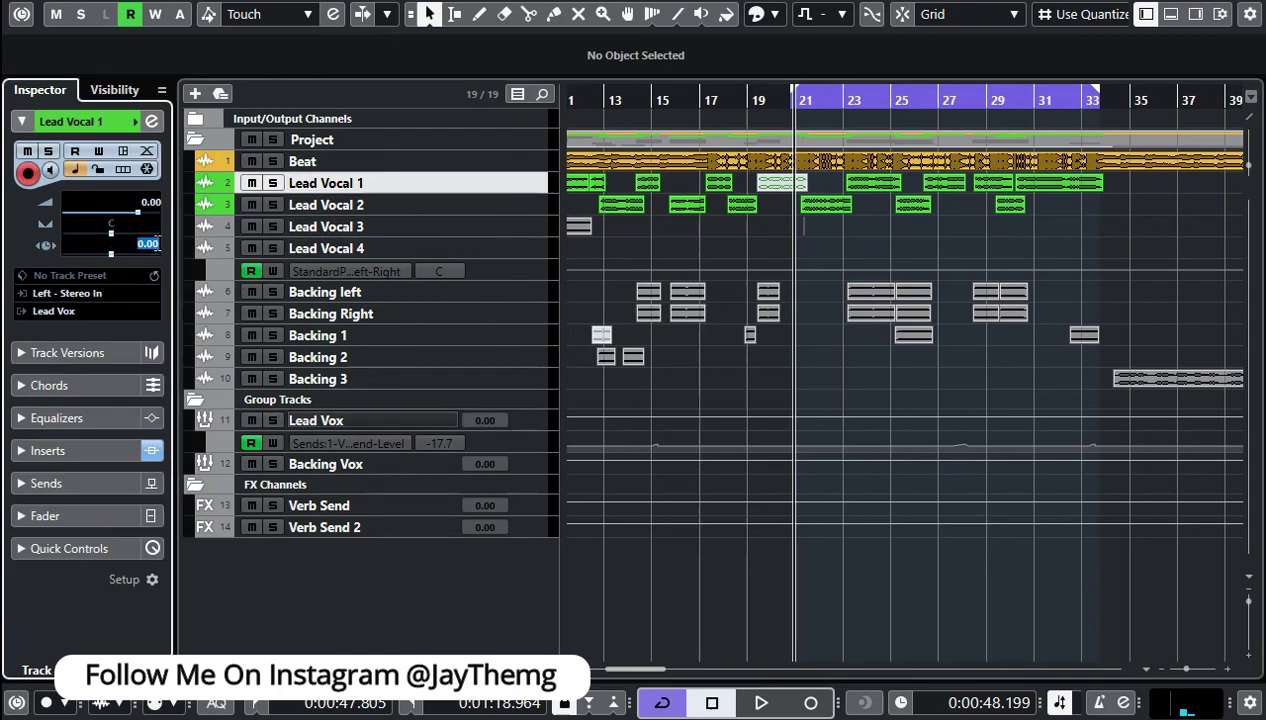
text(-)
key(Down)
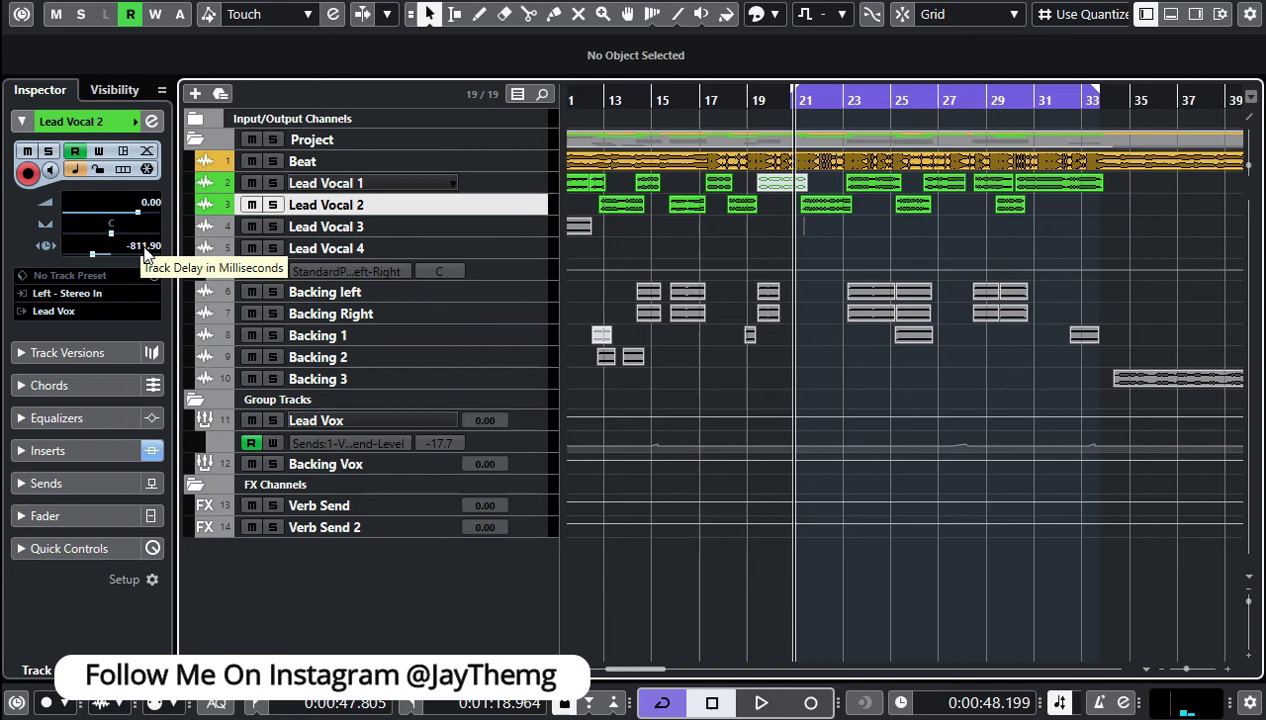
key(Up)
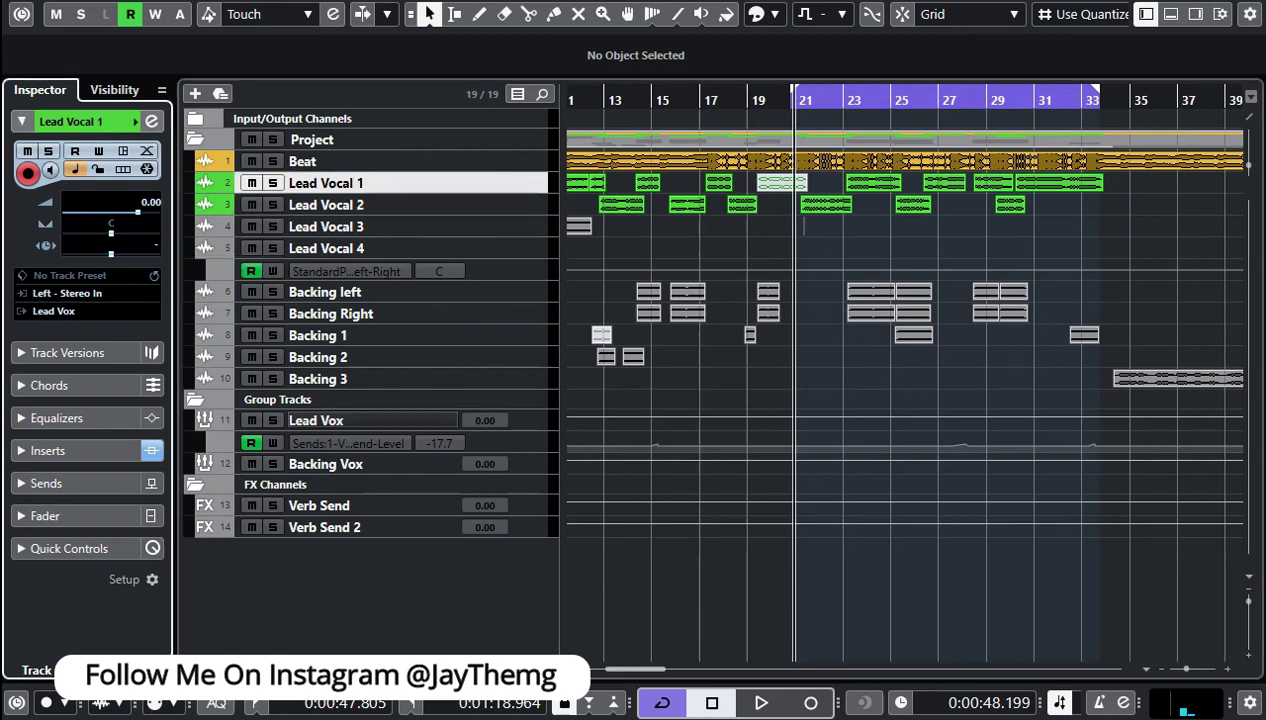
Set Lead Vocal 1's track delay to -811.9 ms and copy the value
text(-811.9)
key(Return)
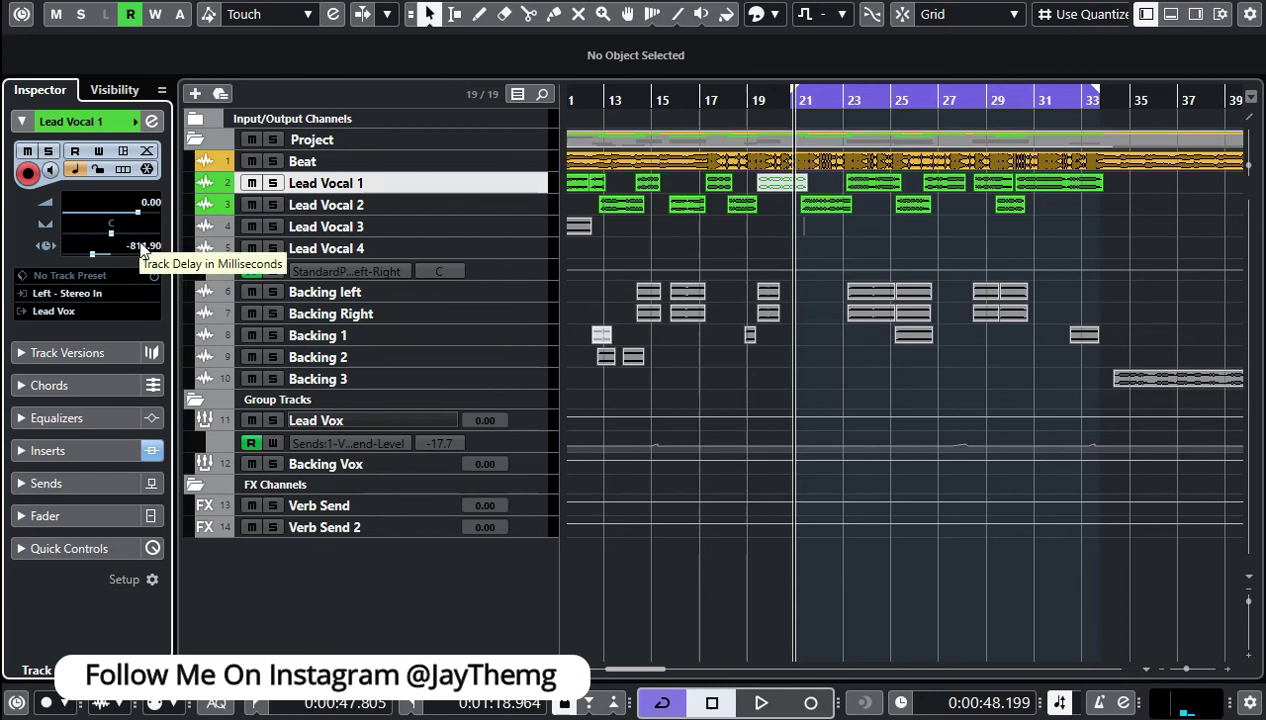
right_click(143, 245)
click(95, 305)
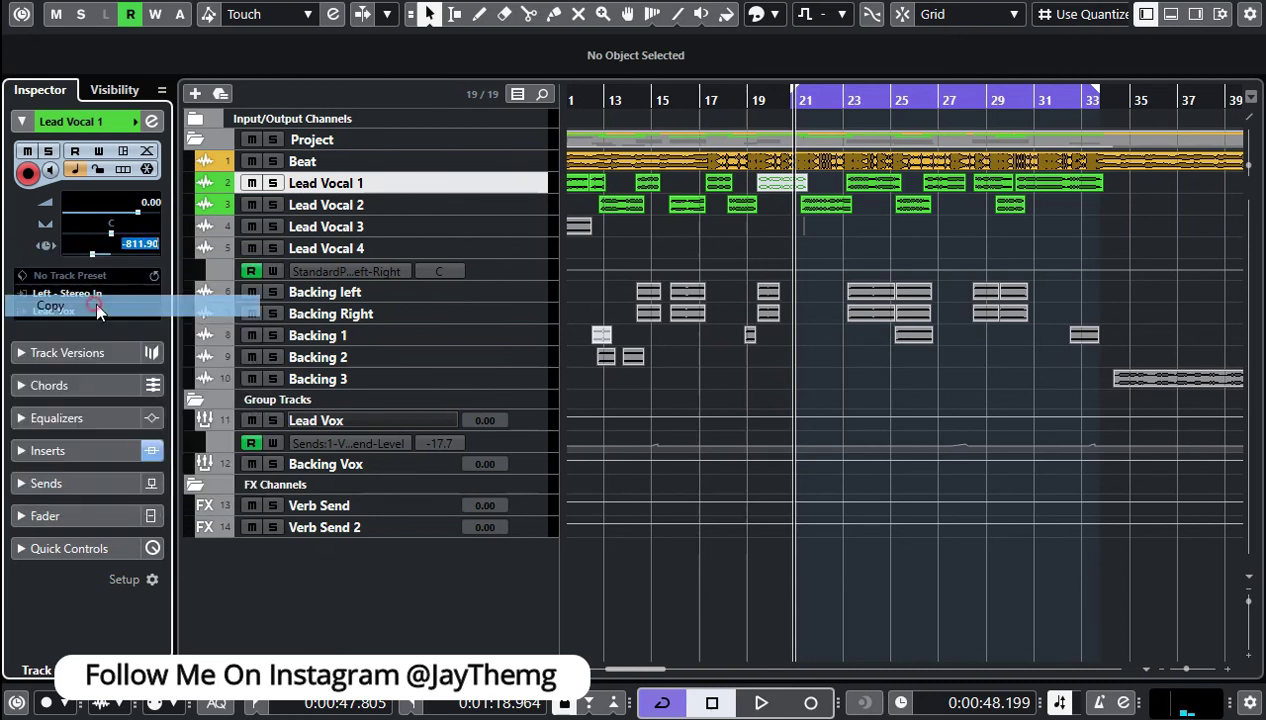
Paste the -811.90 ms track delay into Lead Vocal 2
click(471, 205)
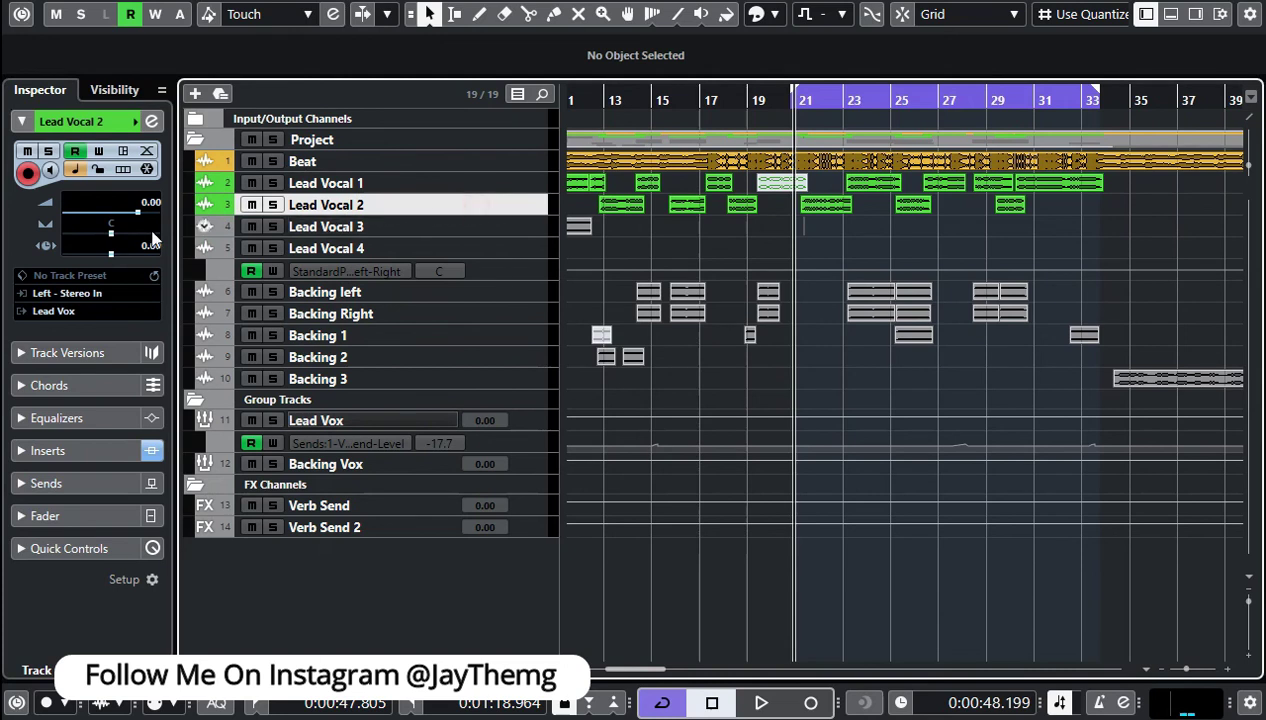
click(148, 245)
key(ctrl+v)
key(Return)
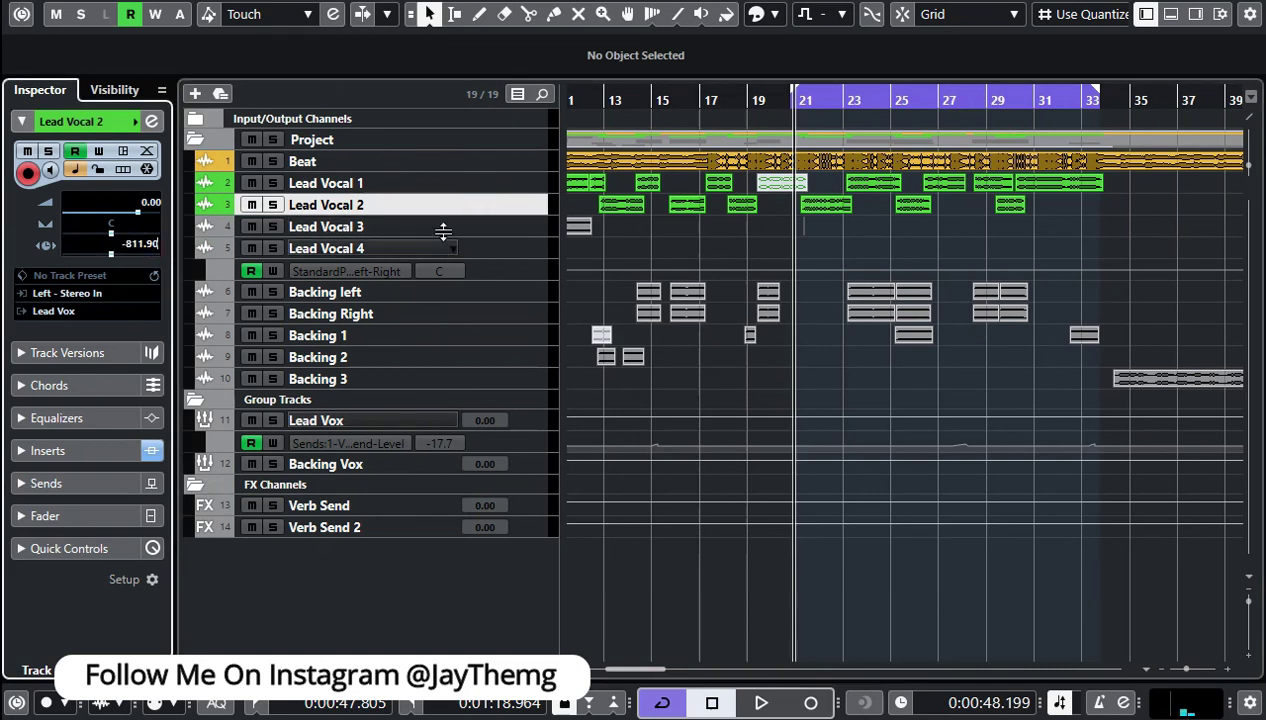
Paste the -811.90 ms track delay into Lead Vocal 3
right_click(445, 227)
click(150, 245)
right_click(150, 245)
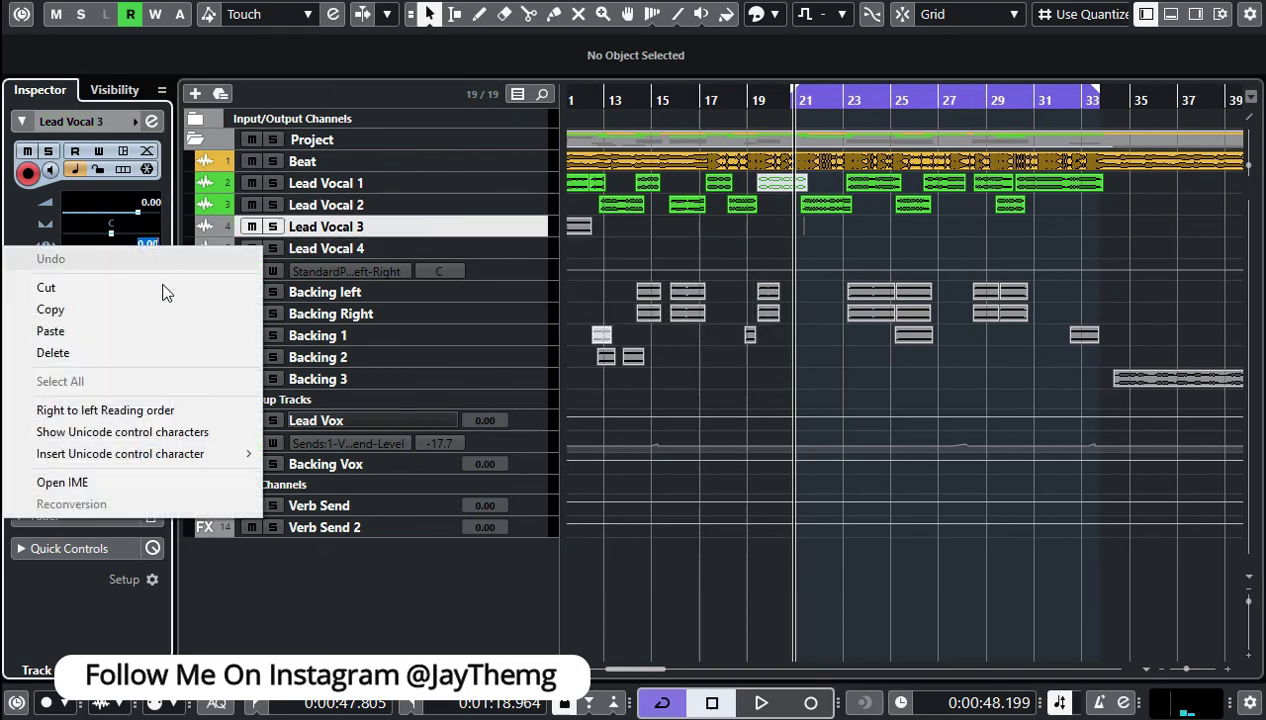
key(Down)
click(112, 327)
key(Up)
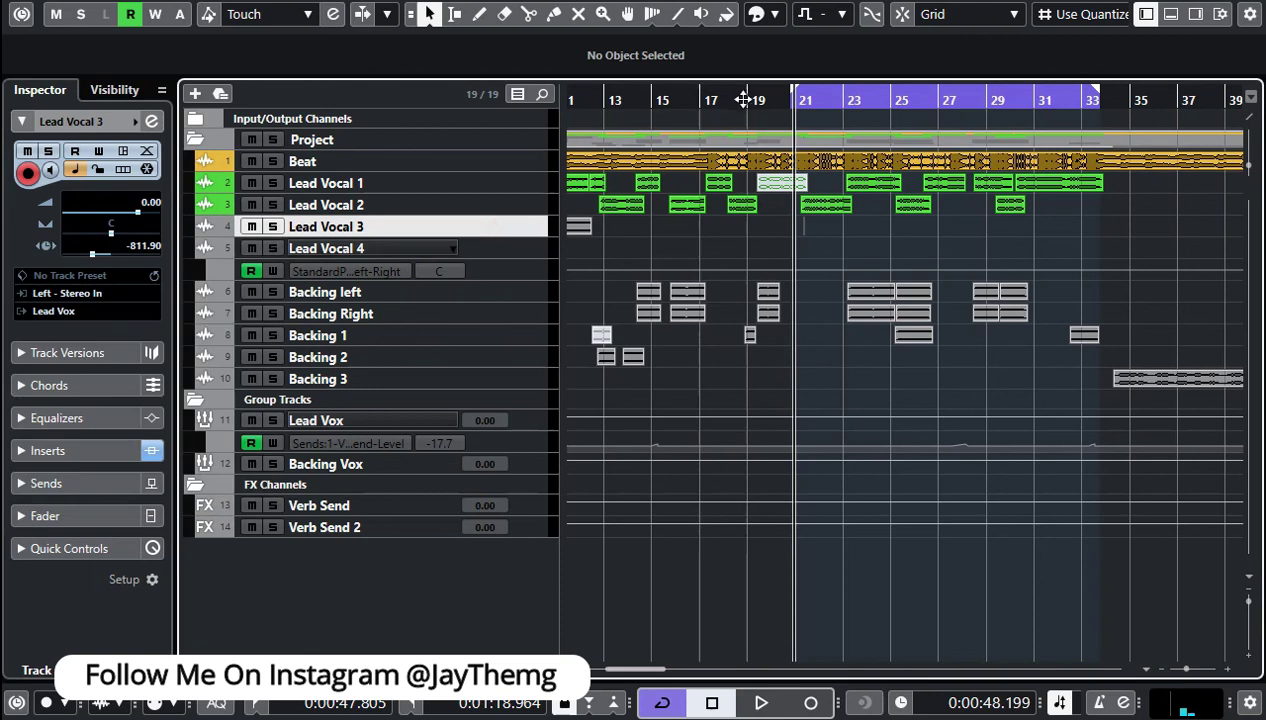
key(space)
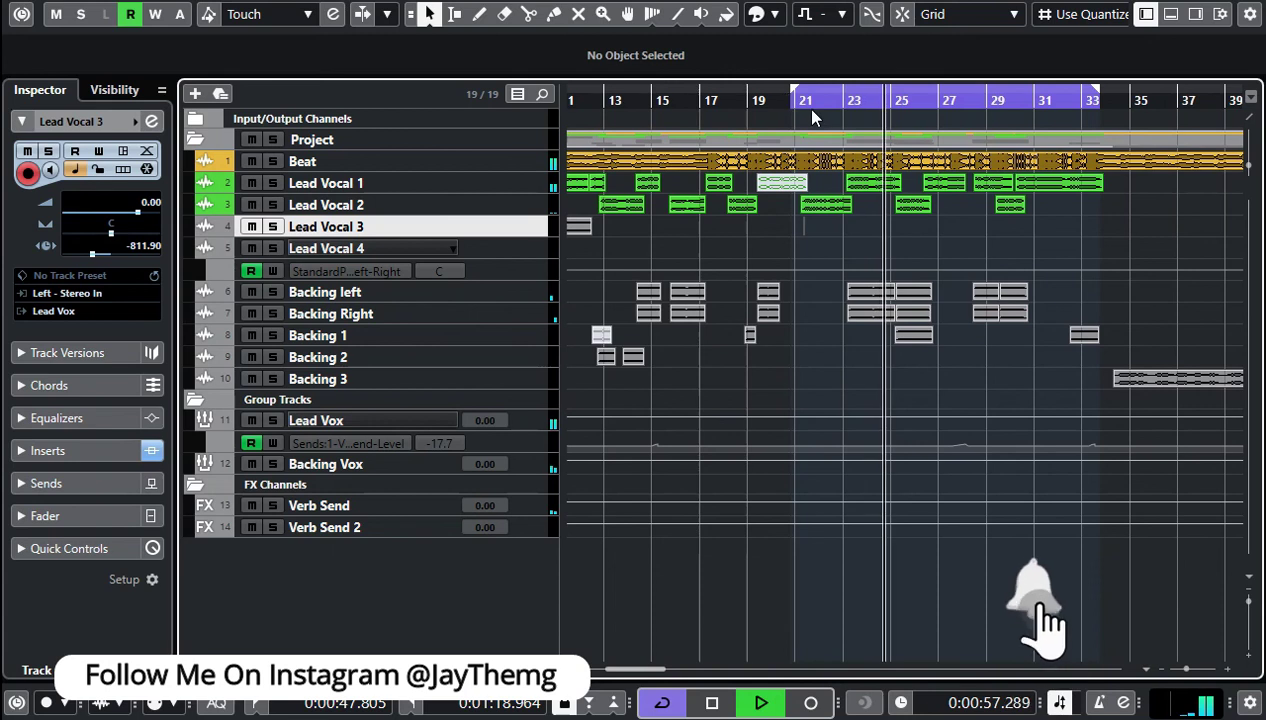
click(505, 277)
key(space)
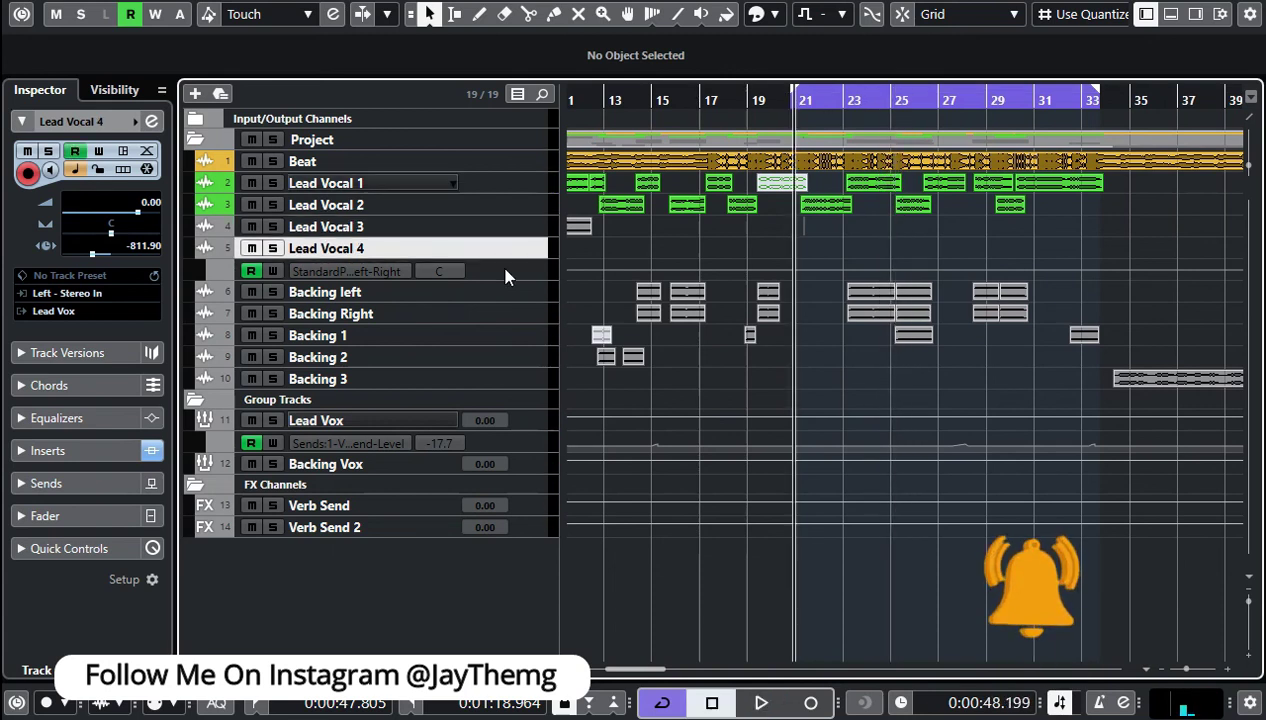